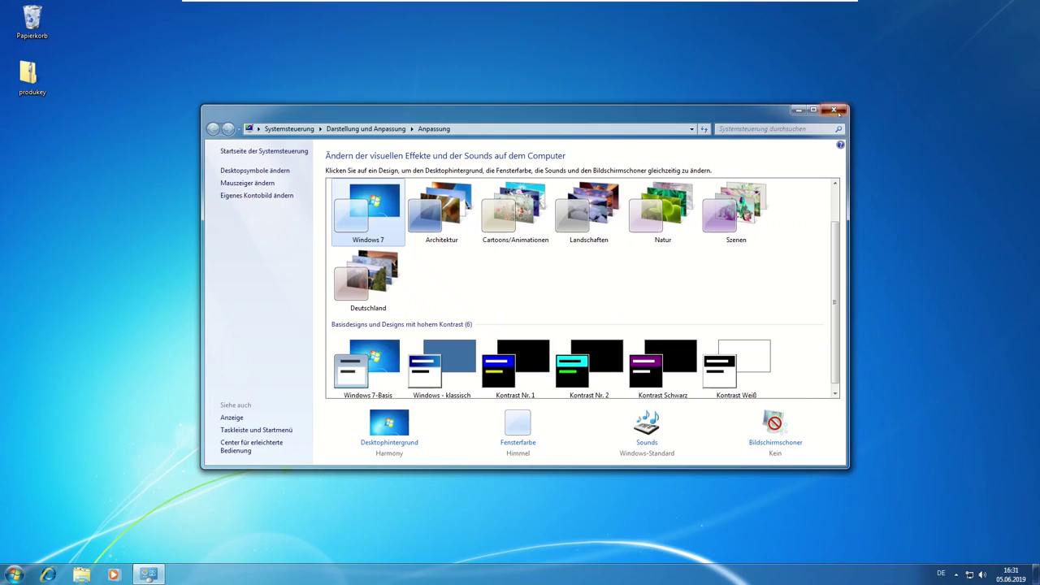
- Close the personalization window and launch the Registry Editor (regedit), allowing it to make changes to the computer
click(833, 112)
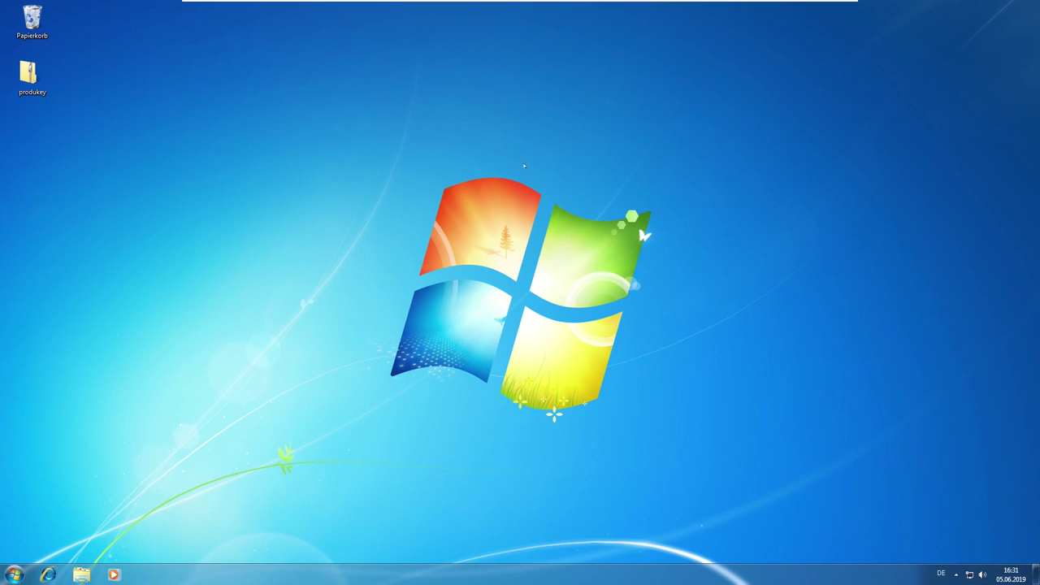
key(super)
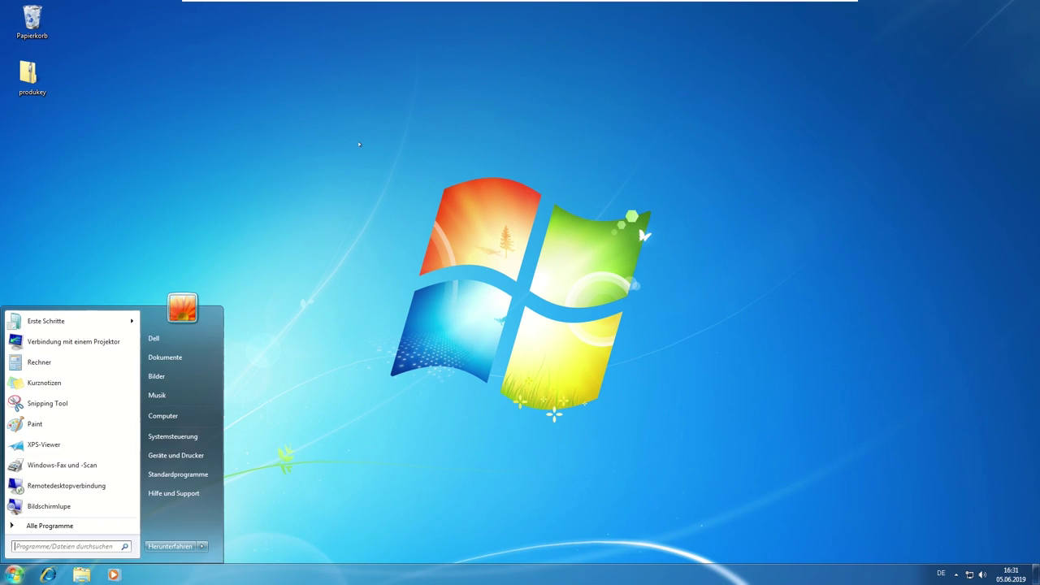
text(regedit)
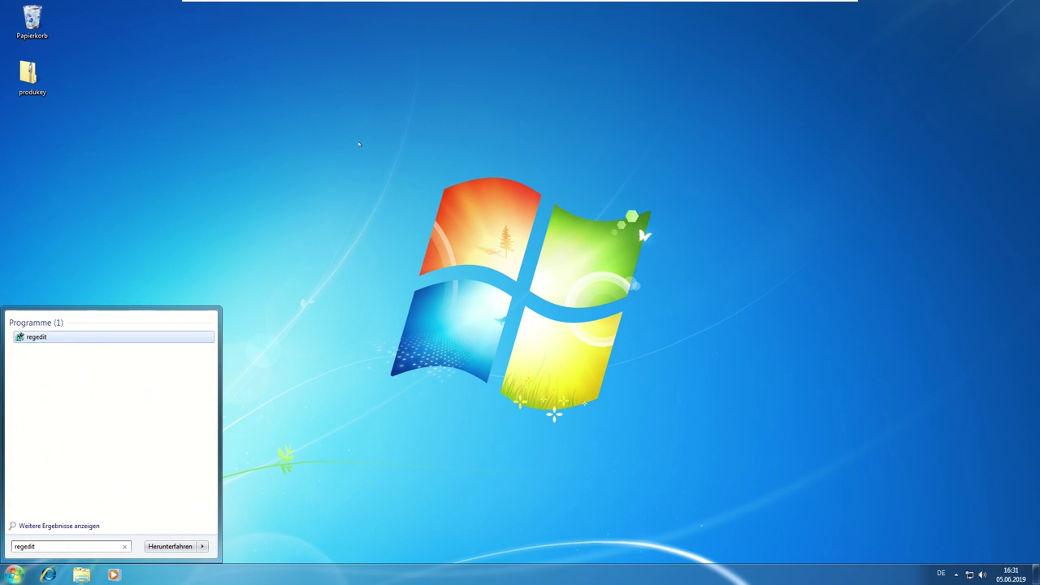
key(Return)
key(Left)
key(Return)
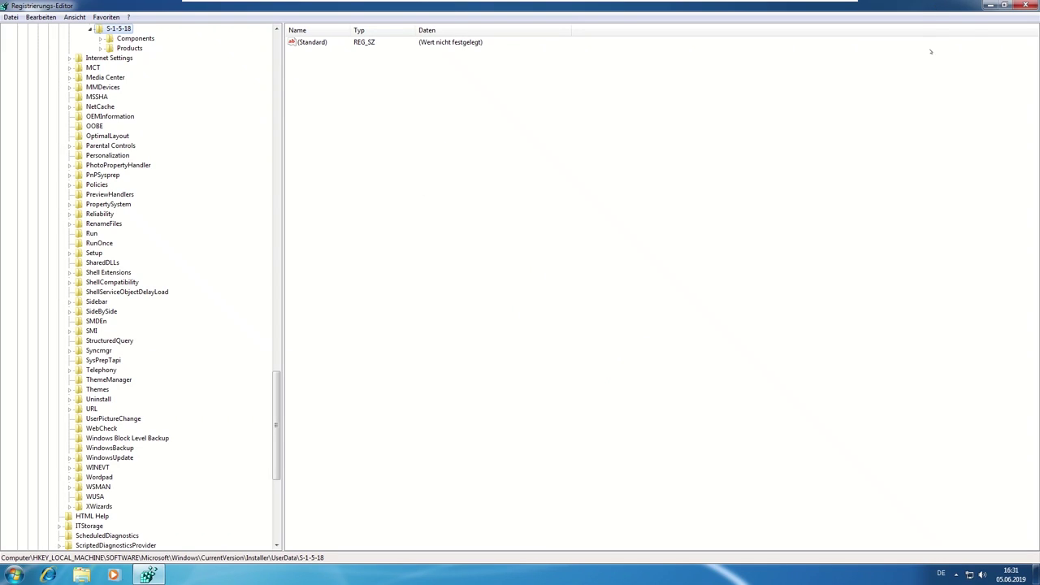
- Shrink the Registry Editor from full screen, look through the keys under HKEY_LOCAL_MACHINE\SOFTWARE\Microsoft, and close the editor
click(1004, 6)
drag(710, 123, 686, 99)
scroll(354, 178, up, 15)
scroll(353, 178, up, 18)
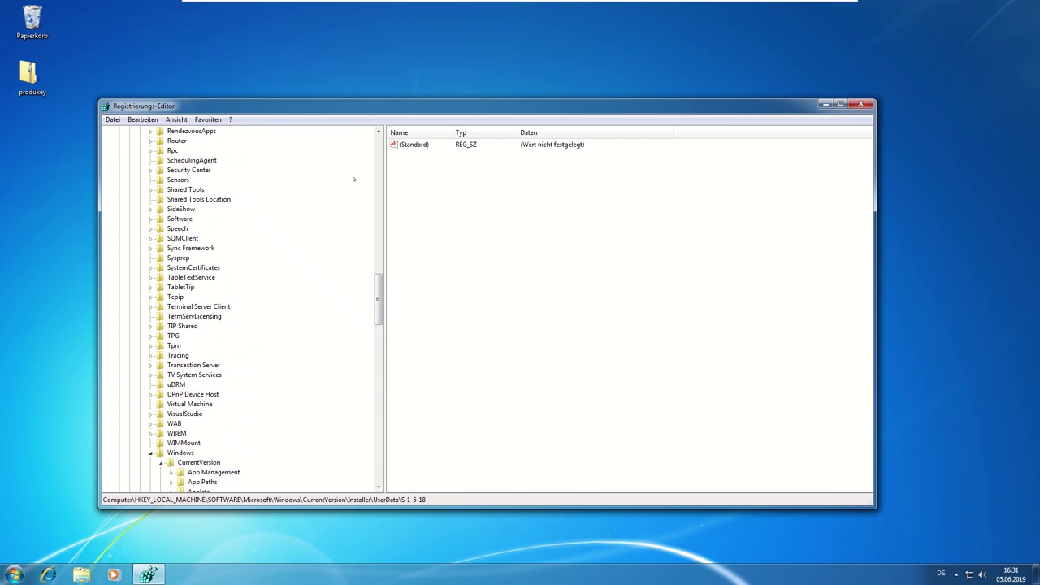
click(861, 103)
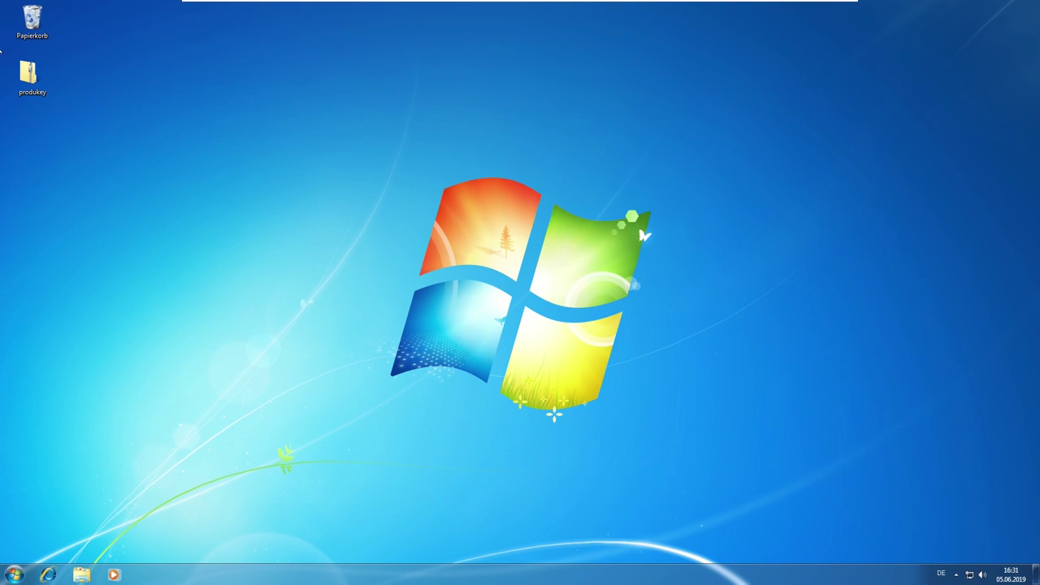
- Search Google for "produkey" in Internet Explorer and open the NirSoft ProduKey page
click(31, 74)
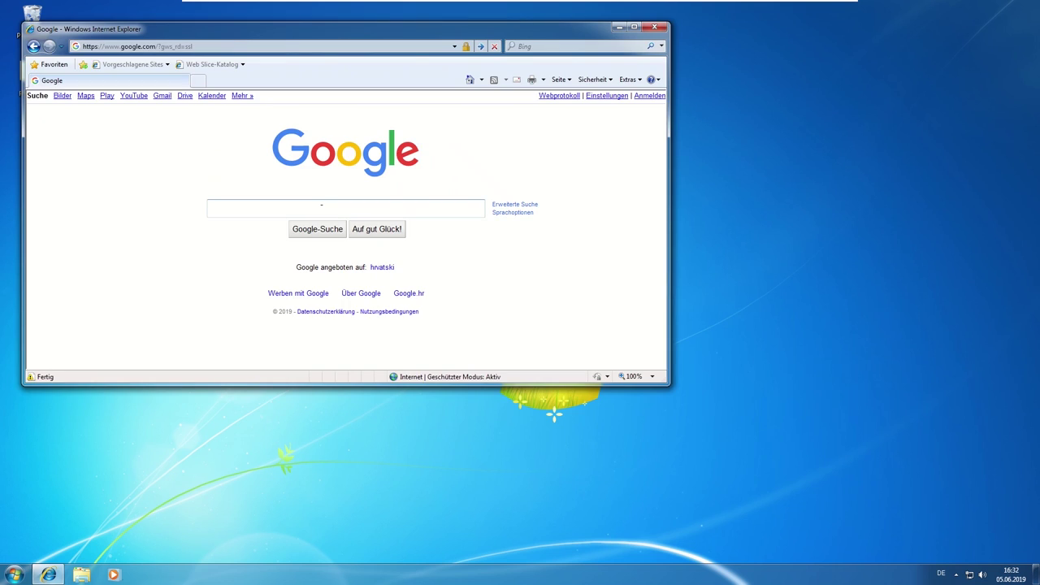
text(produkey)
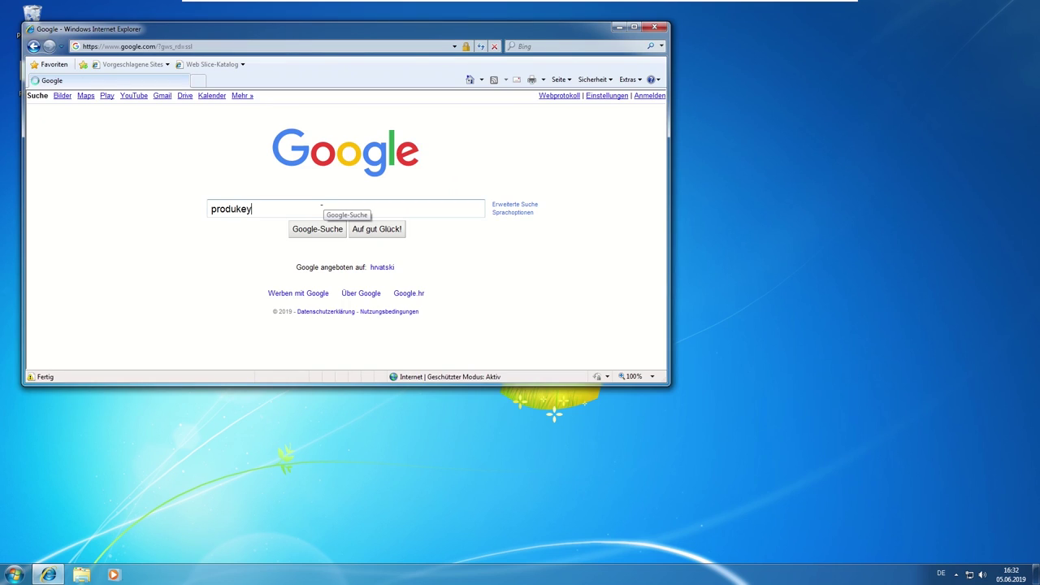
key(Return)
drag(286, 29, 460, 57)
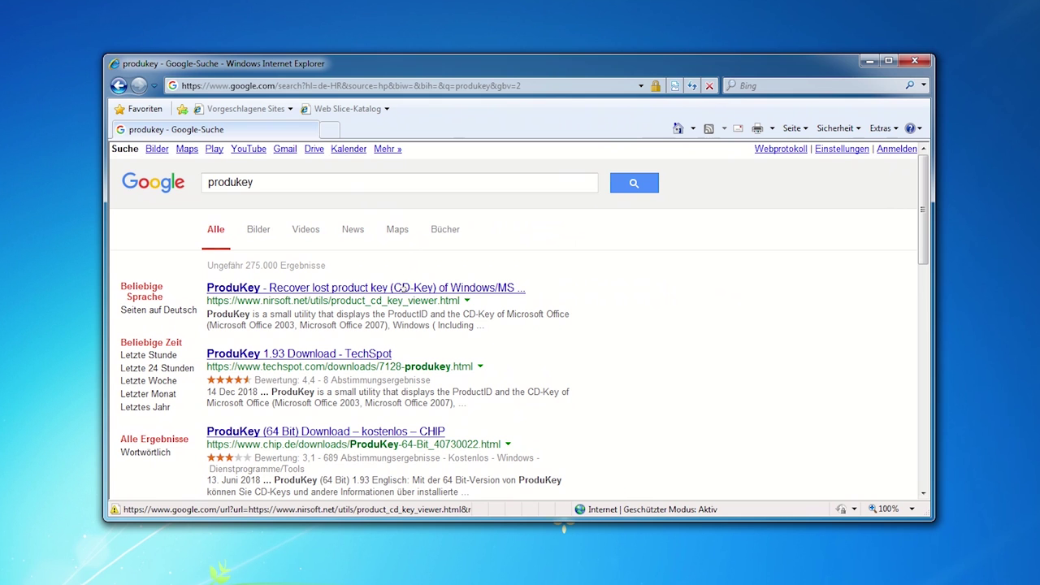
click(403, 288)
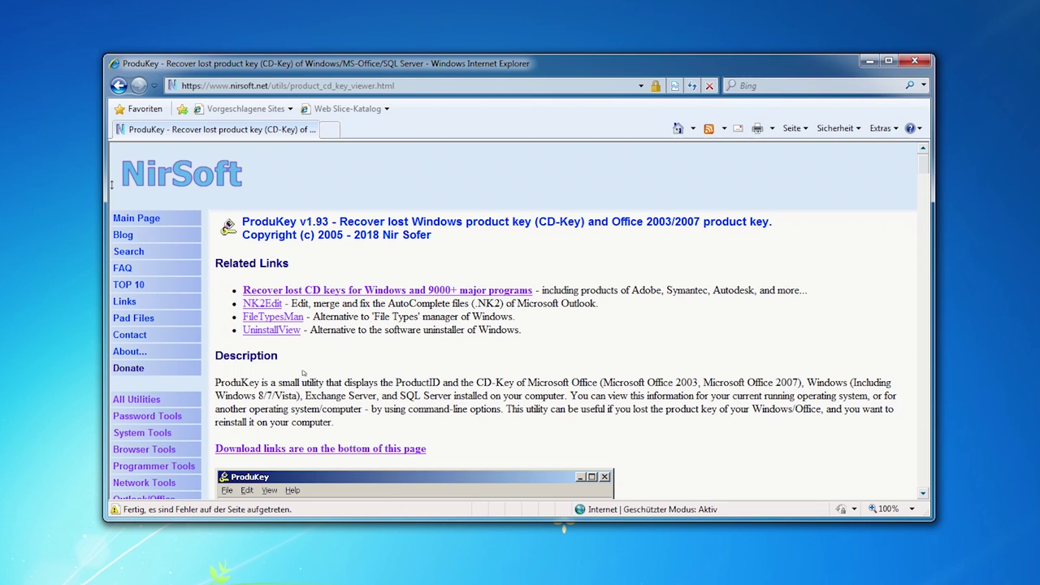
- Go to the download links of the ProduKey page and start downloading ProduKey for x64
click(309, 448)
scroll(545, 426, down, 3)
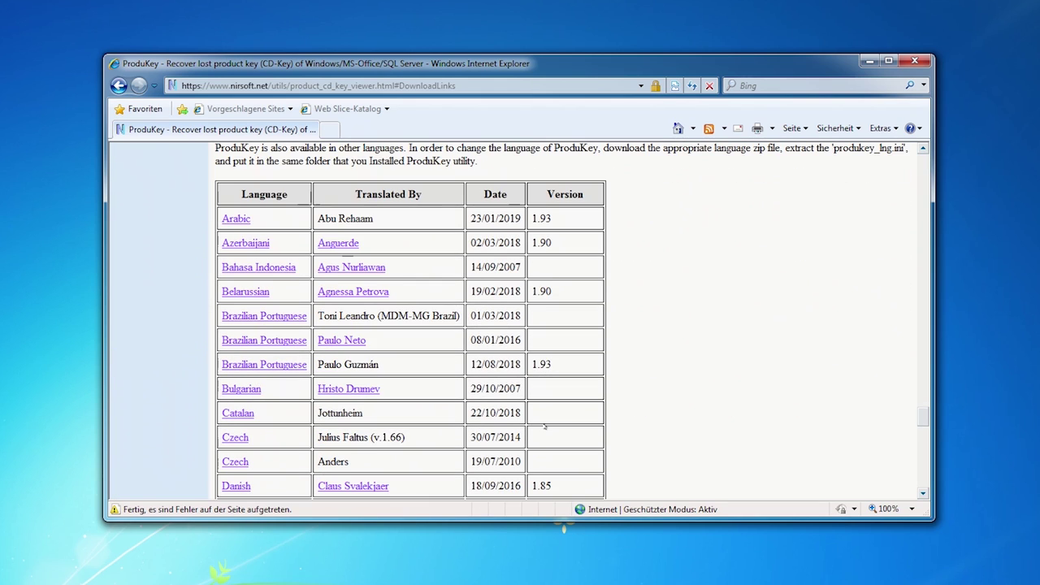
scroll(545, 426, up, 3)
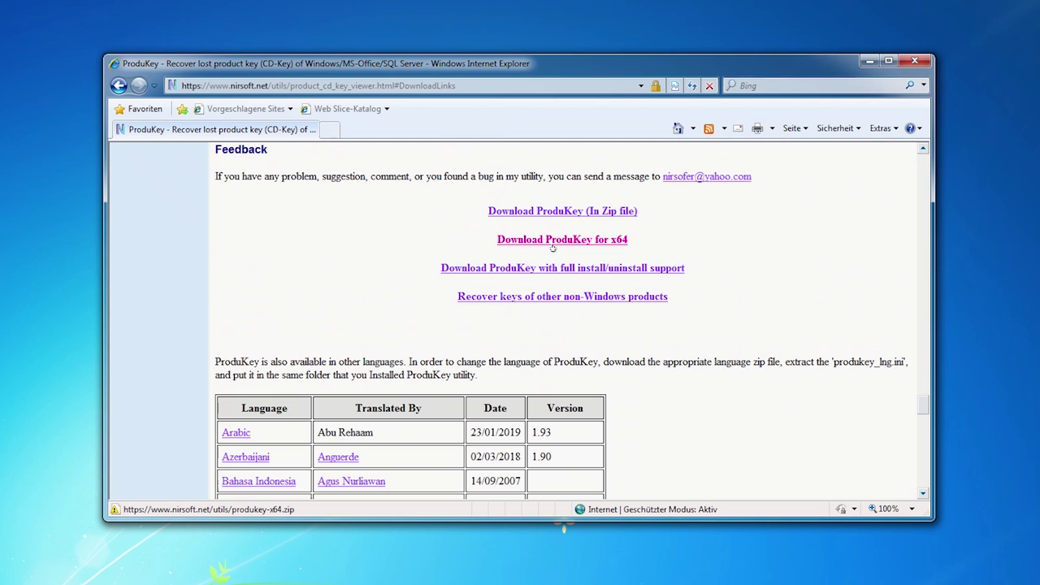
click(551, 247)
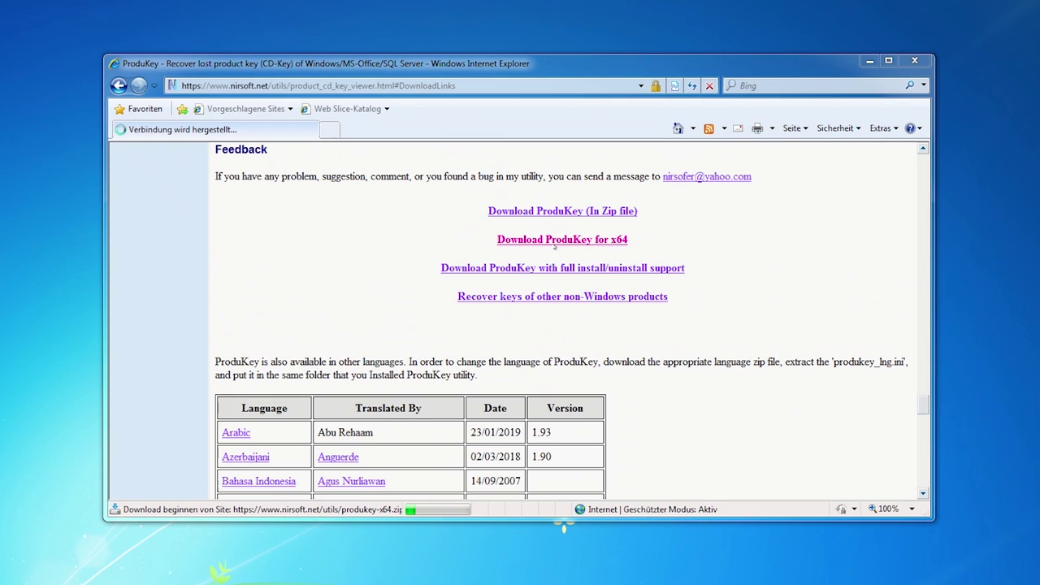
click(549, 363)
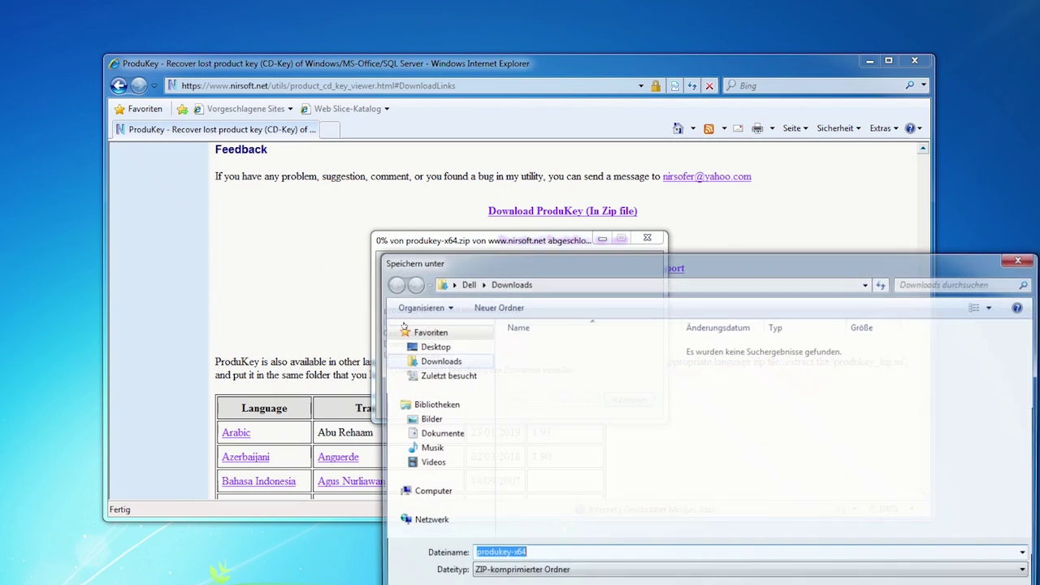
- Save produkey-x64 to the Desktop and close the finished download dialog and the browser
click(432, 346)
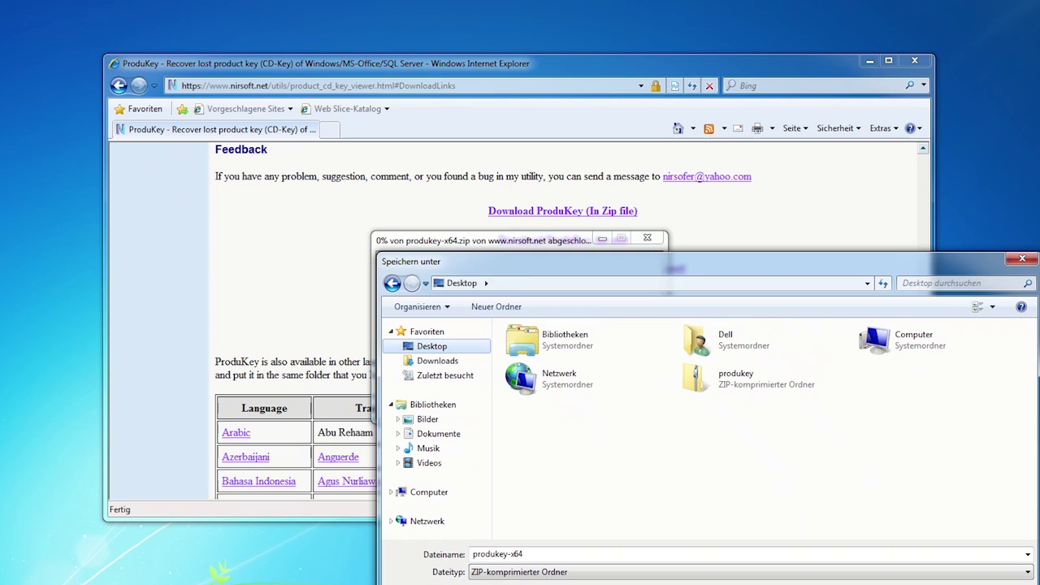
key(Return)
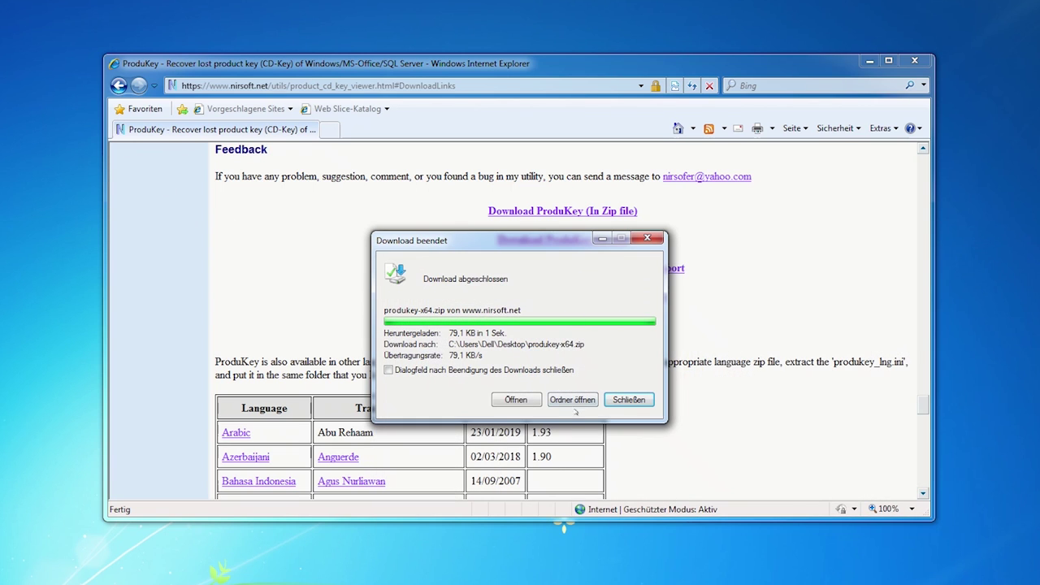
click(627, 398)
click(914, 61)
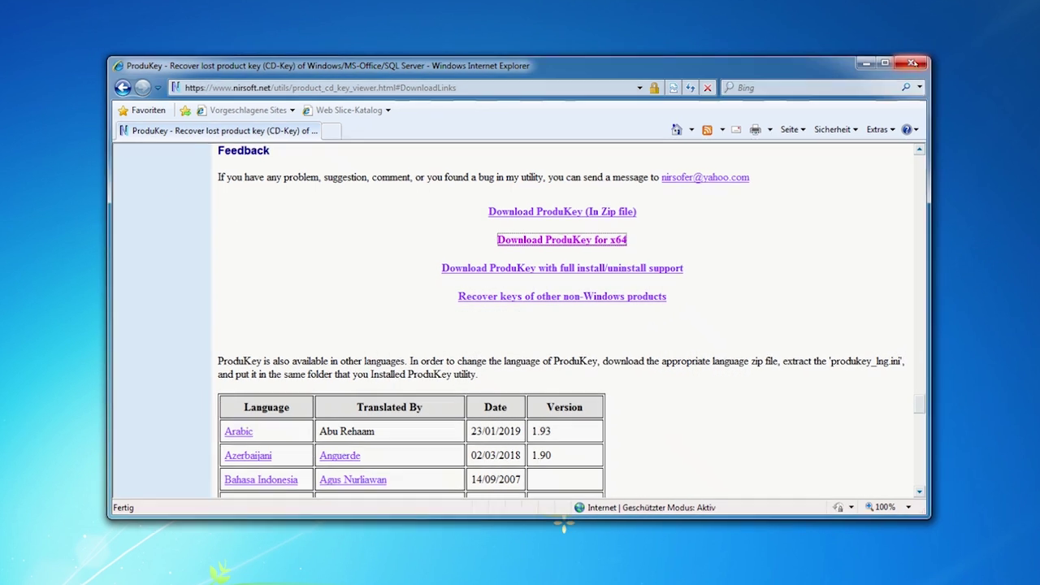
- Open the produkey-x64 archive, extract all its files onto the desktop, and close the archive window
double_click(42, 138)
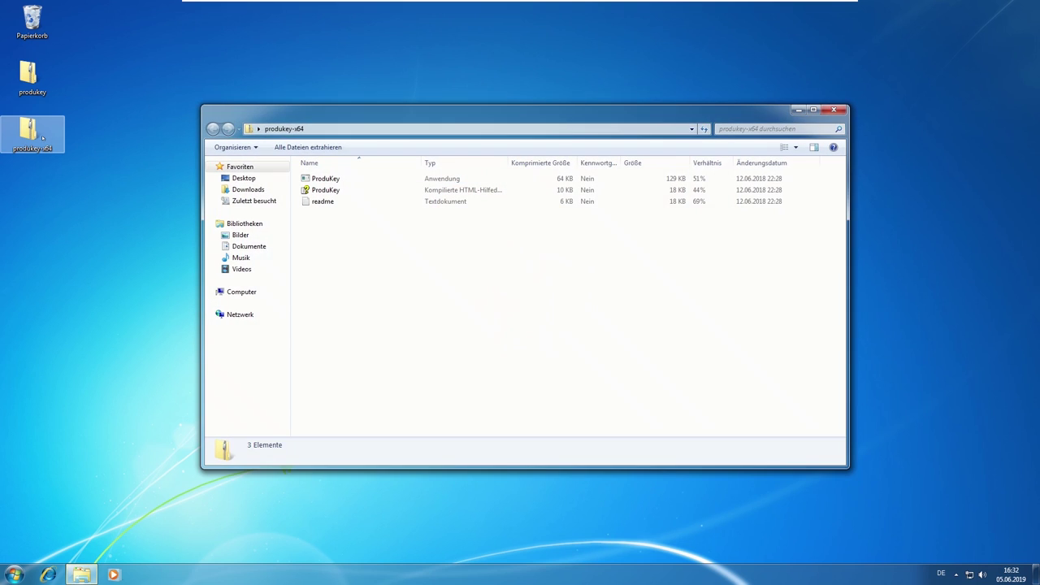
drag(336, 244, 65, 208)
key(F2)
key(Escape)
key(ctrl+a)
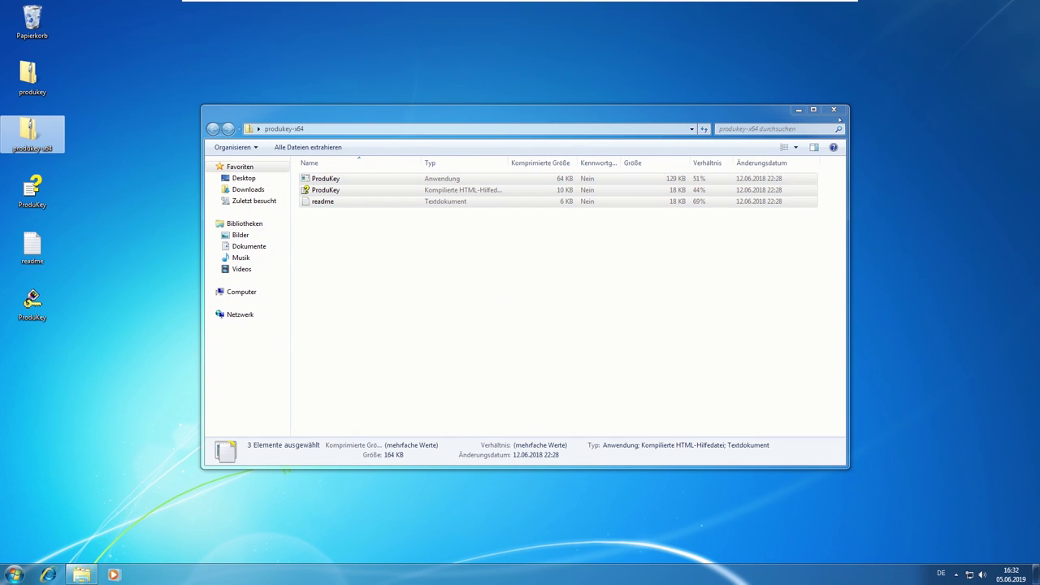
click(833, 109)
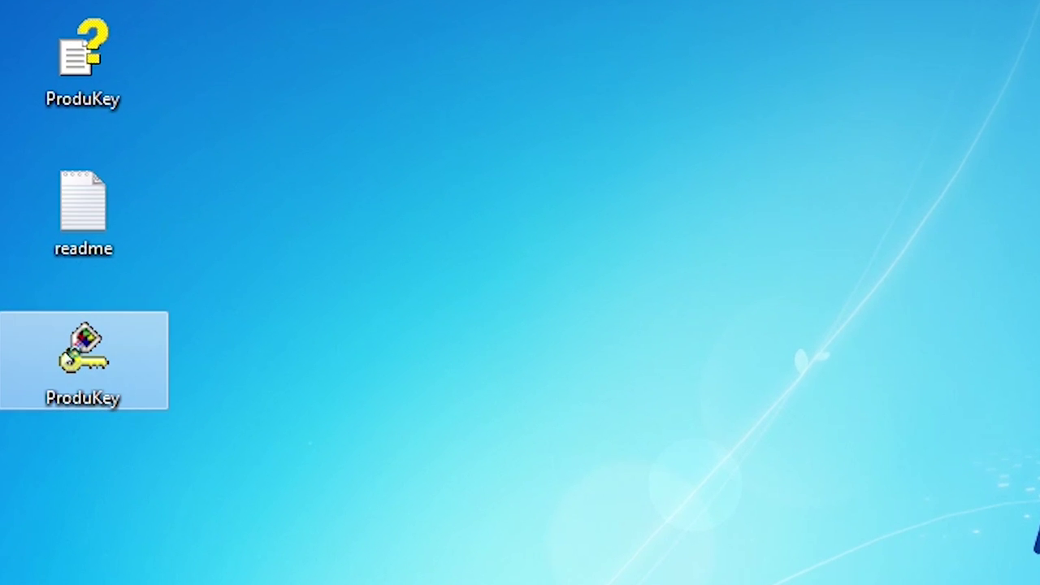
- Run the extracted ProduKey application despite the security warning and widen its window to show all columns
double_click(73, 353)
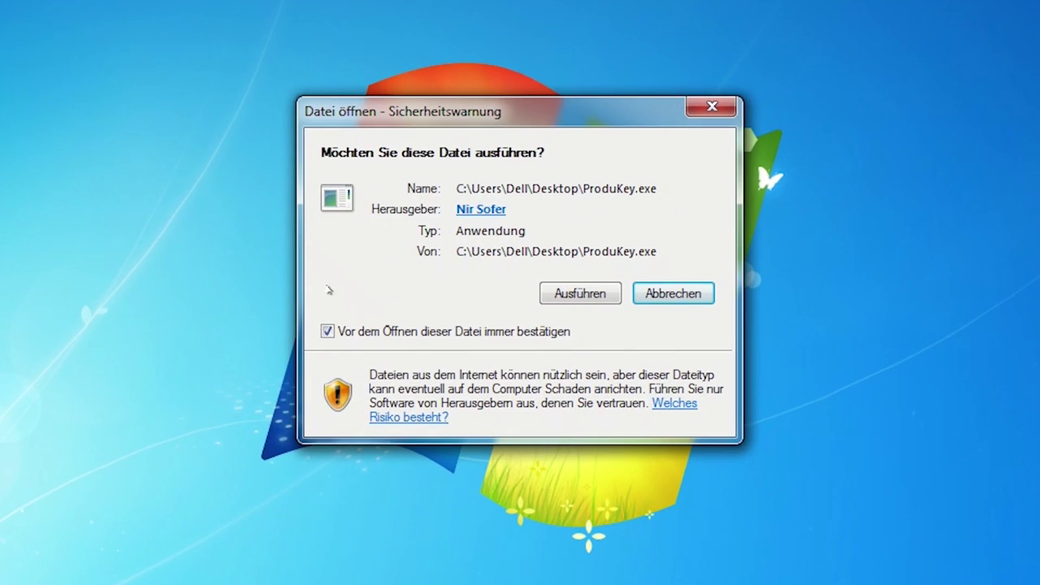
click(543, 293)
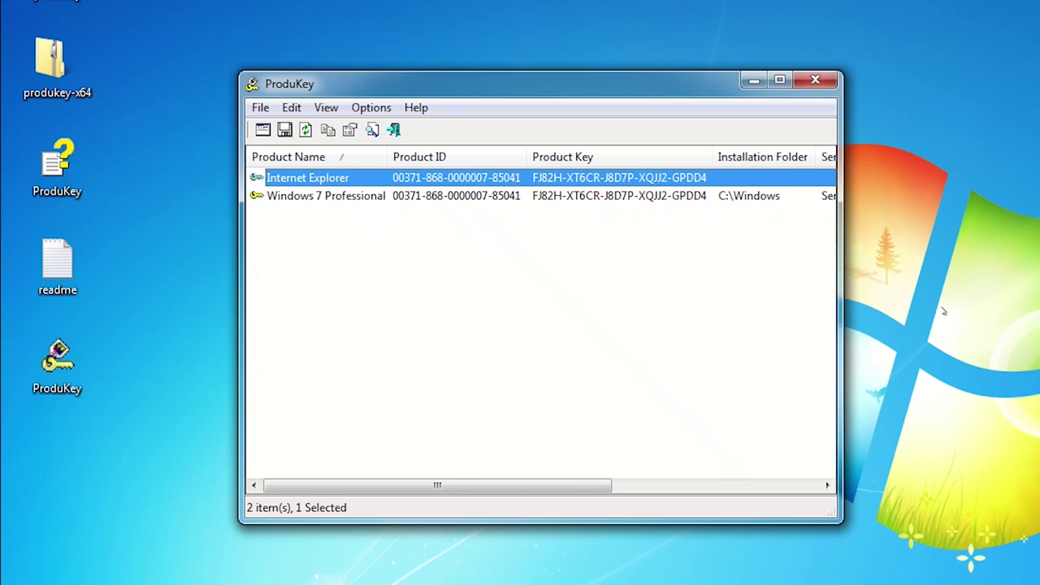
drag(835, 283, 1039, 255)
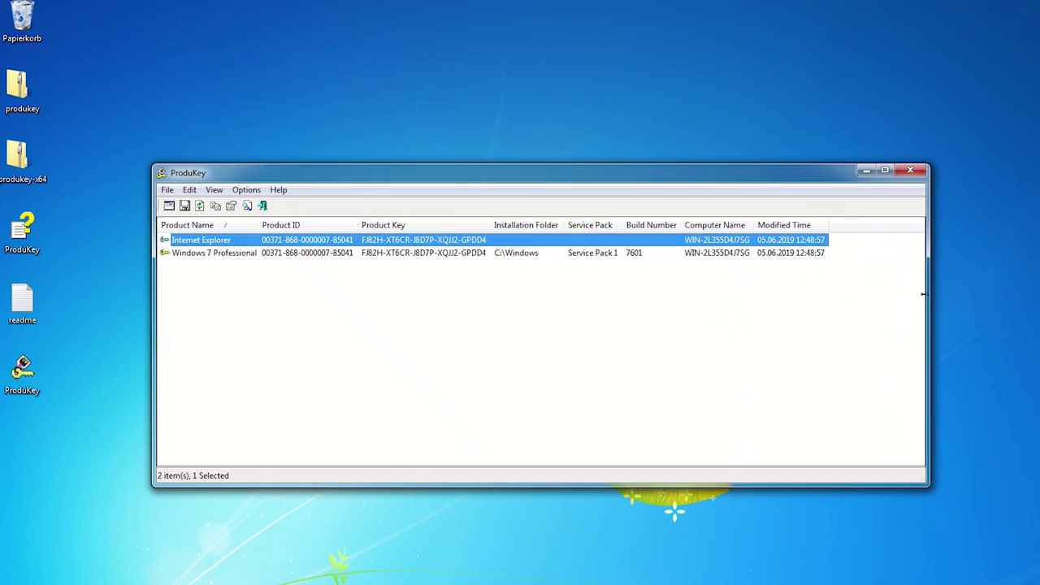
- Copy the product key of the Internet Explorer entry and paste it into a new WordPad document
right_click(414, 242)
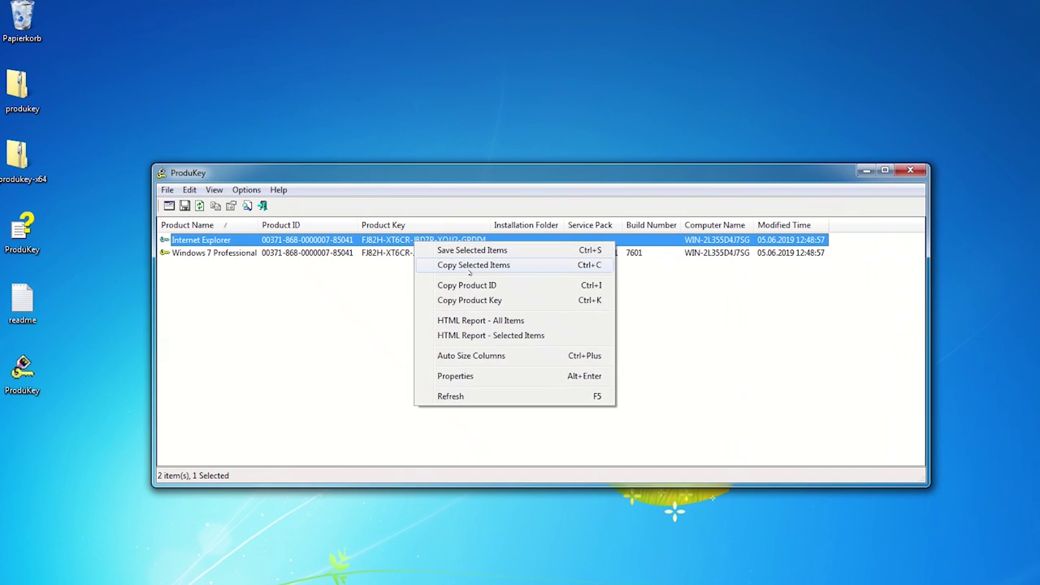
click(496, 301)
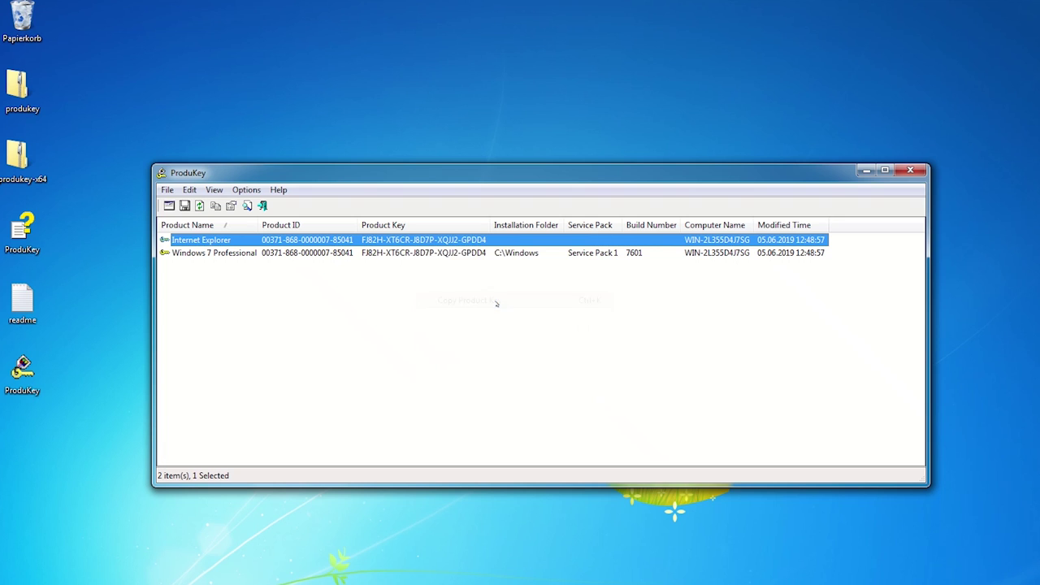
key(super)
text(word)
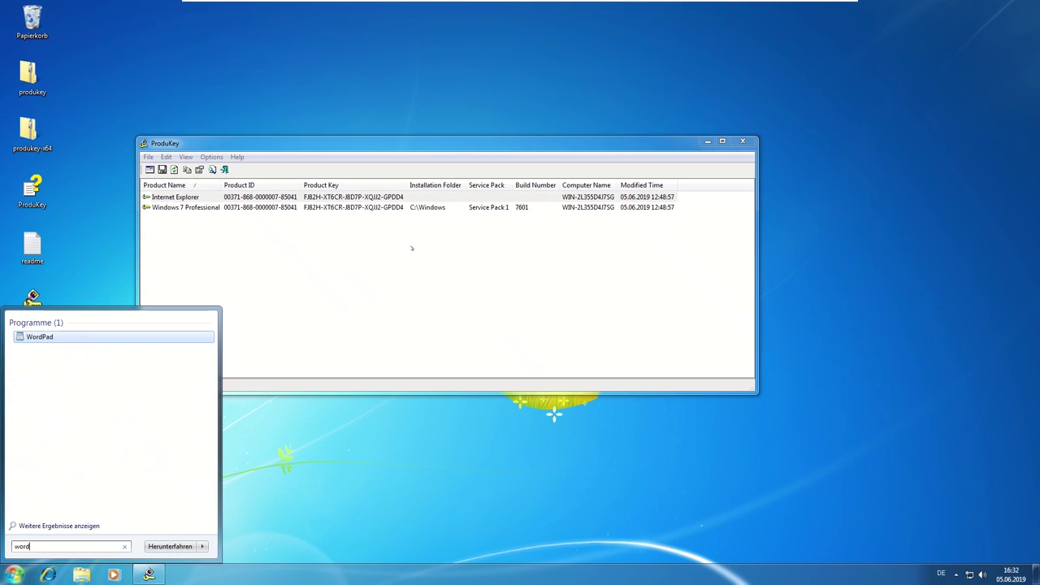
key(Return)
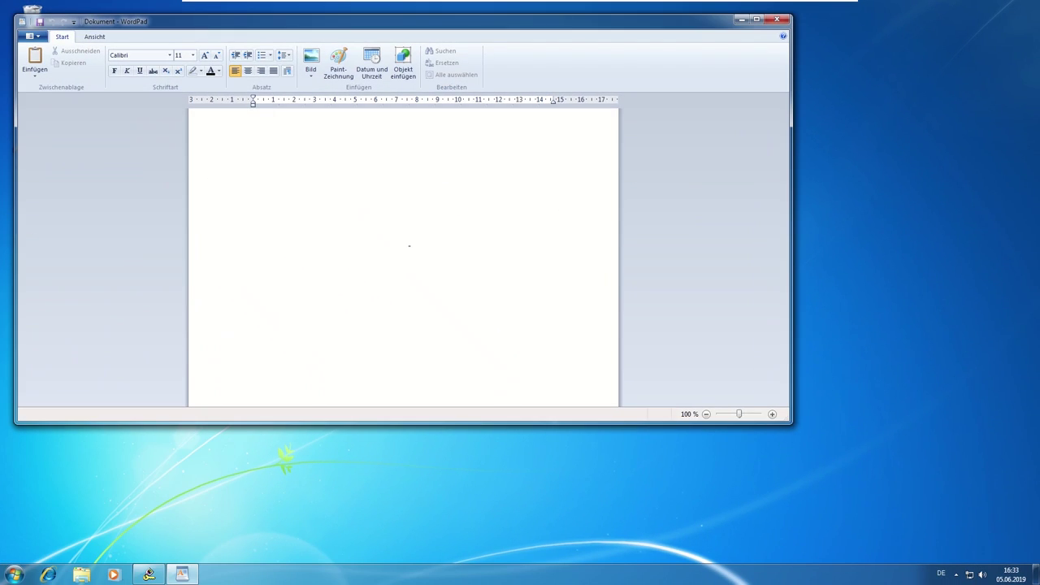
key(ctrl+v)
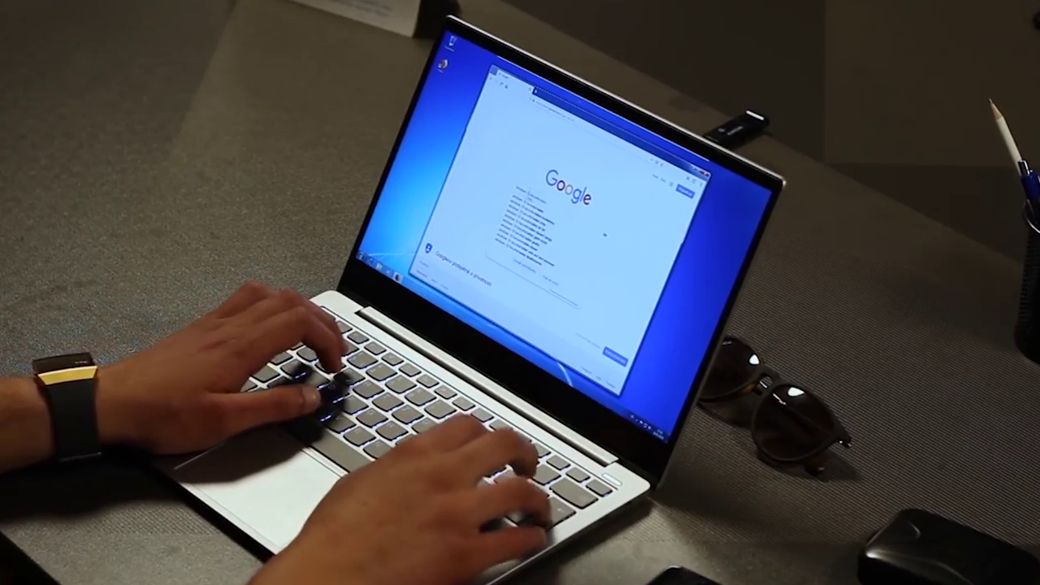
- Search Google for "windows 10 herunterladen" in Firefox and open Microsoft's Windows 10 download page
key(BackSpace)
text(in)
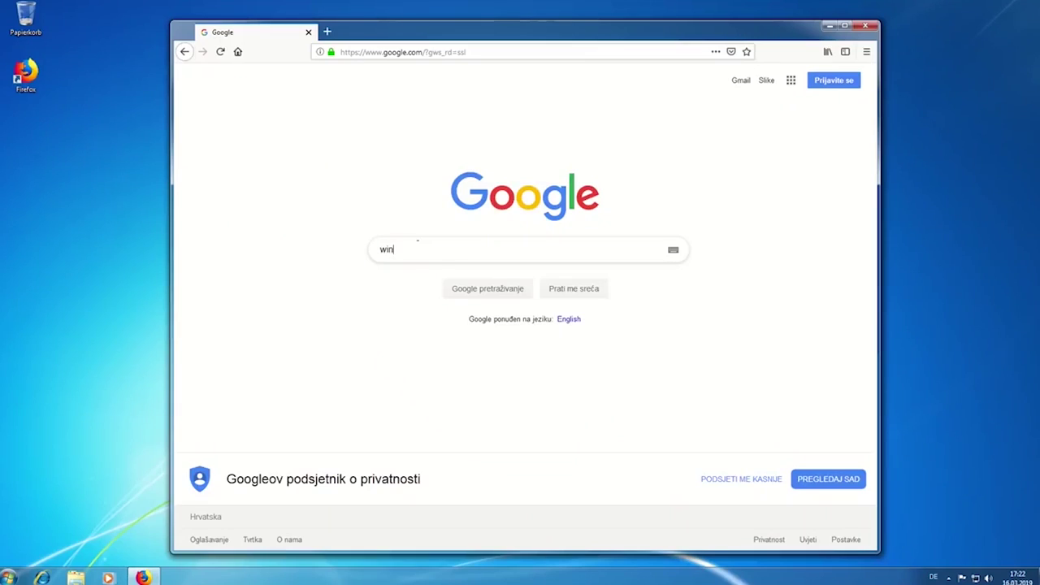
text(dows 10 herunterladen)
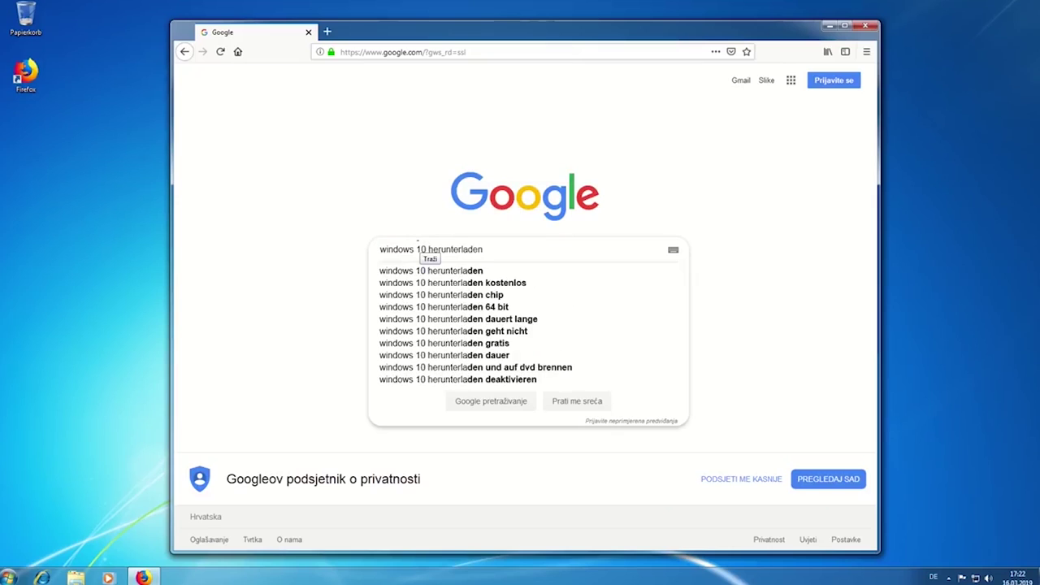
key(Return)
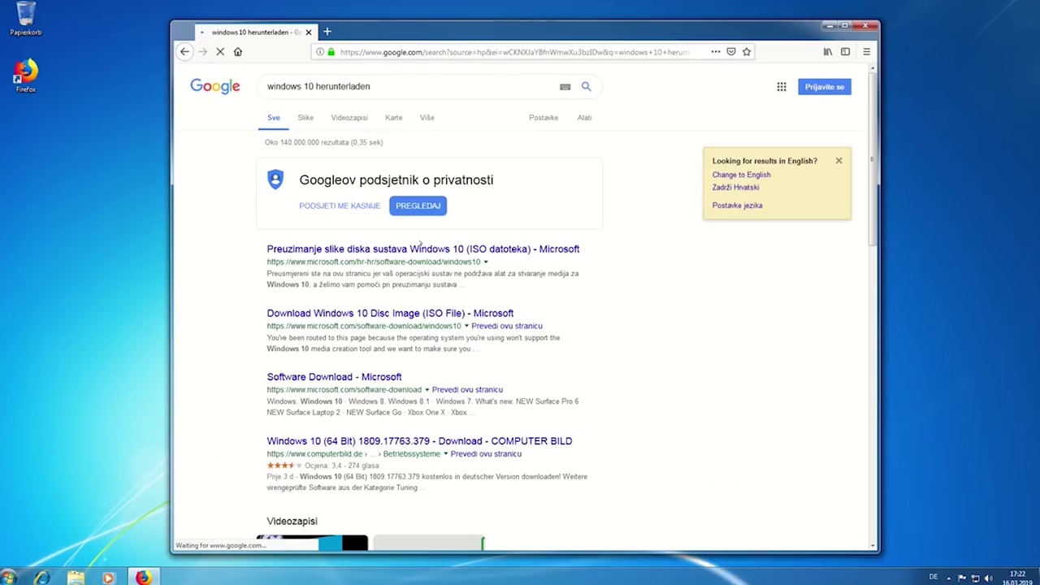
click(420, 246)
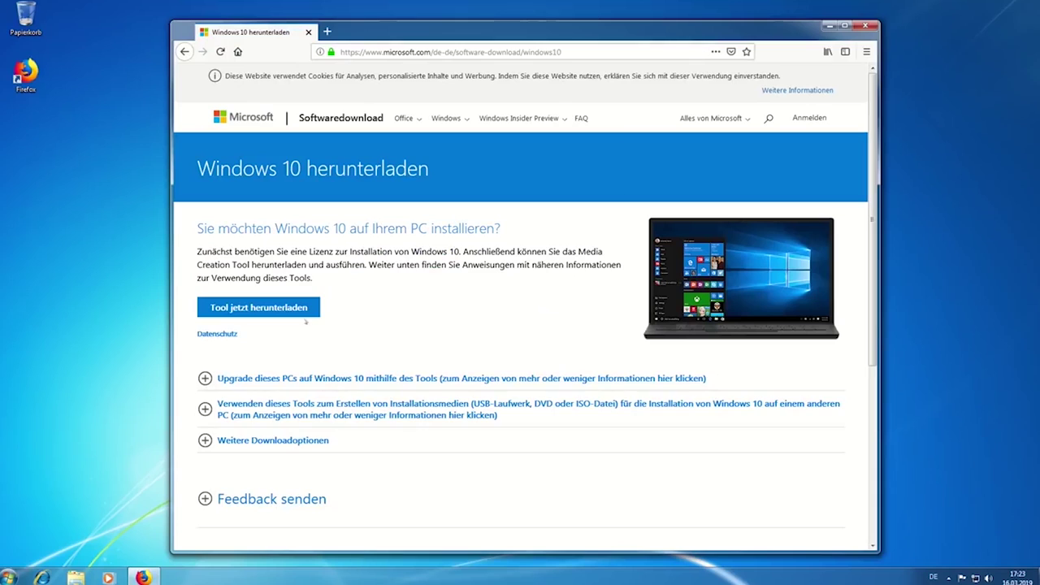
- Download the Windows 10 Media Creation Tool from the Microsoft page, save it, and run it
click(252, 306)
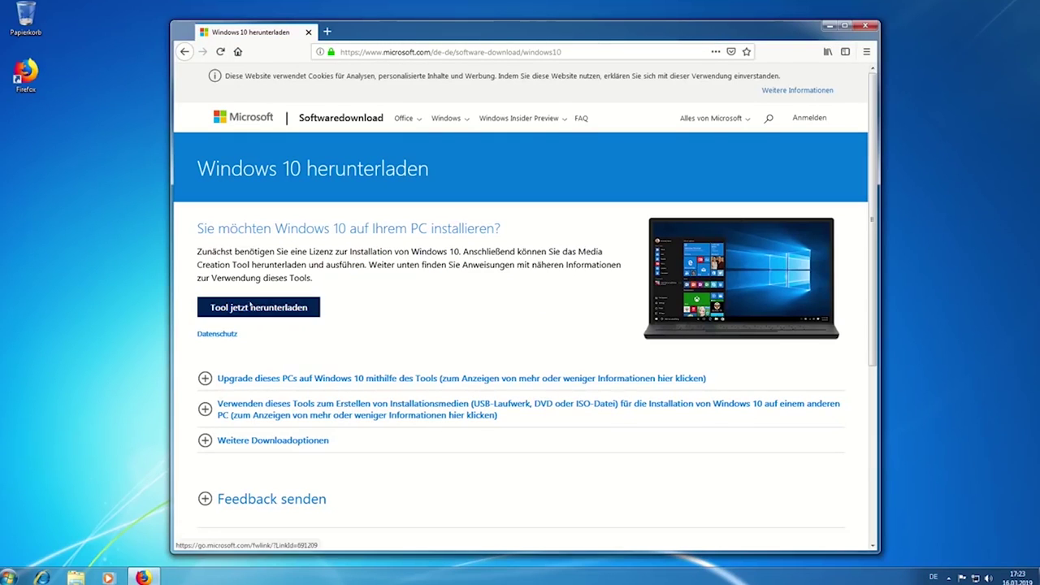
click(568, 325)
click(669, 122)
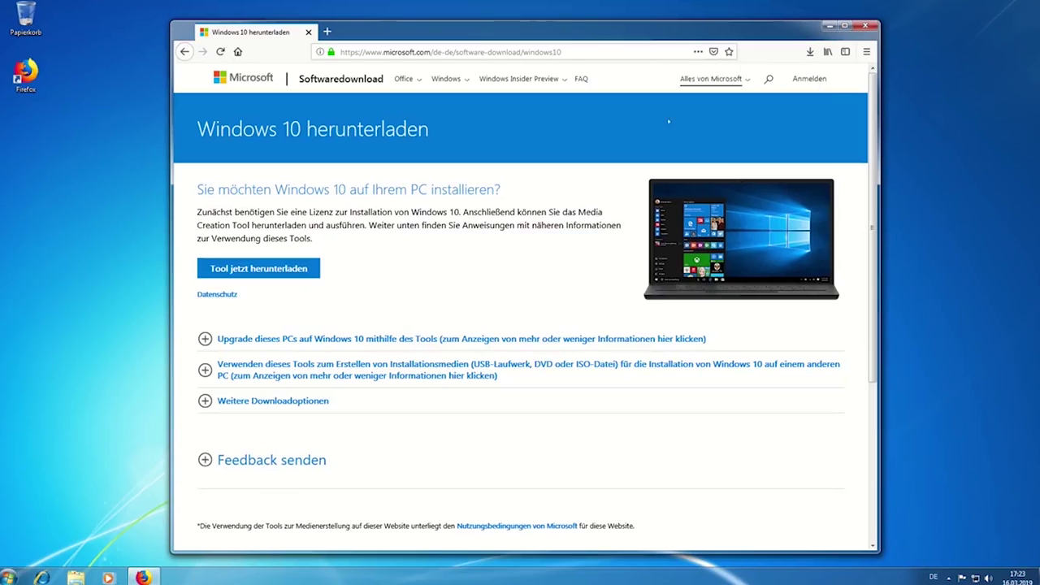
click(561, 314)
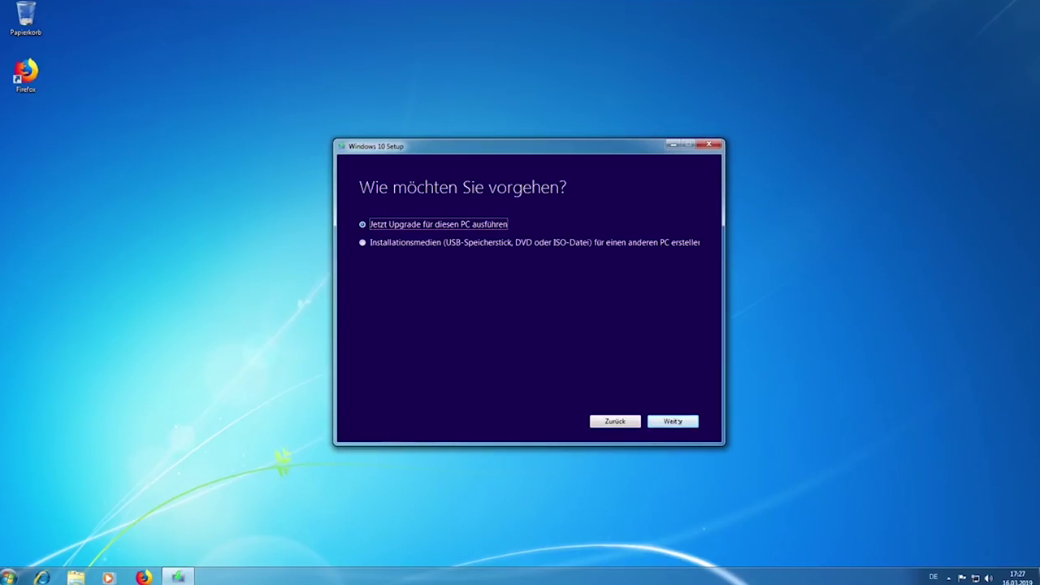
- Continue Windows 10 Setup with the option to upgrade this PC now
click(674, 422)
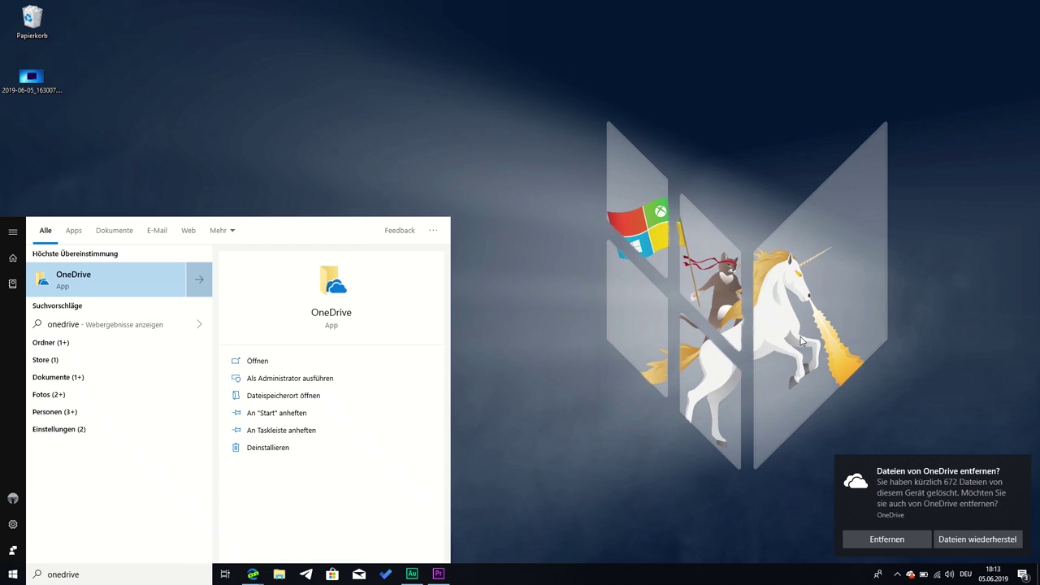
- Browse the recommended, most popular and top free apps and games on the Microsoft Store home page
click(803, 340)
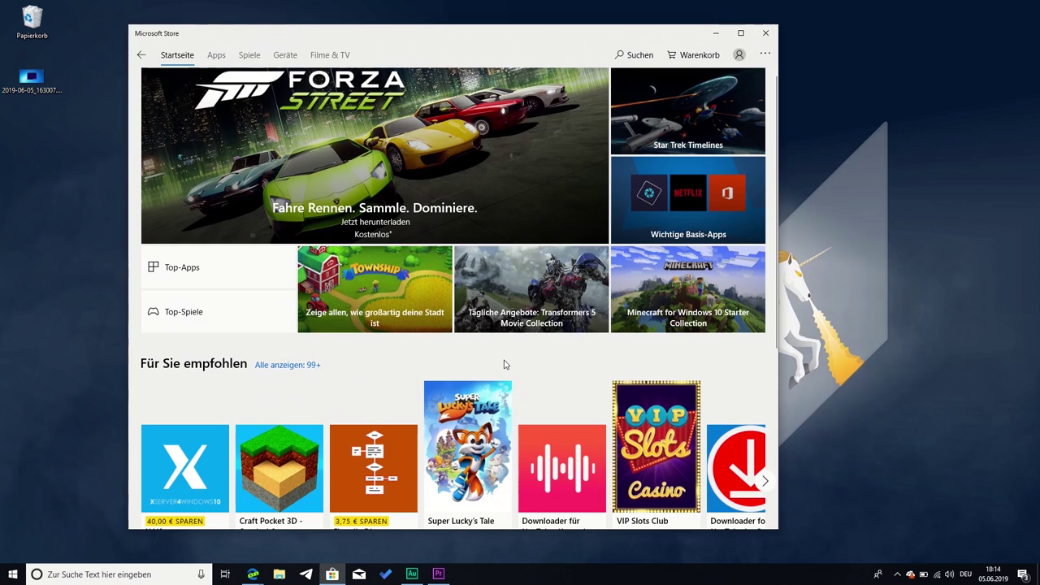
scroll(506, 365, down, 5)
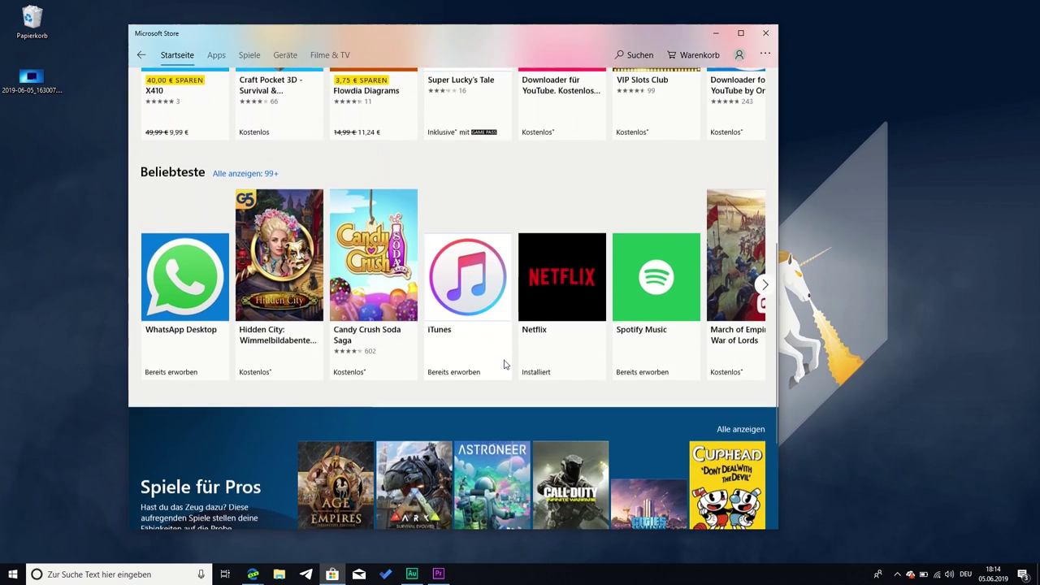
scroll(503, 364, down, 8)
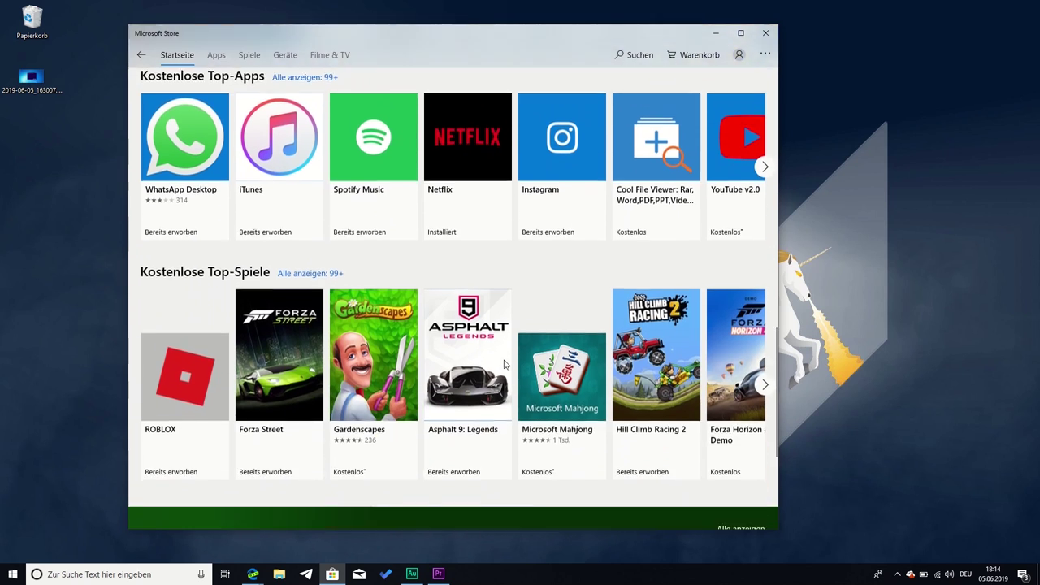
scroll(503, 364, down, 3)
- Search Windows for "office" and open the best match
text(of)
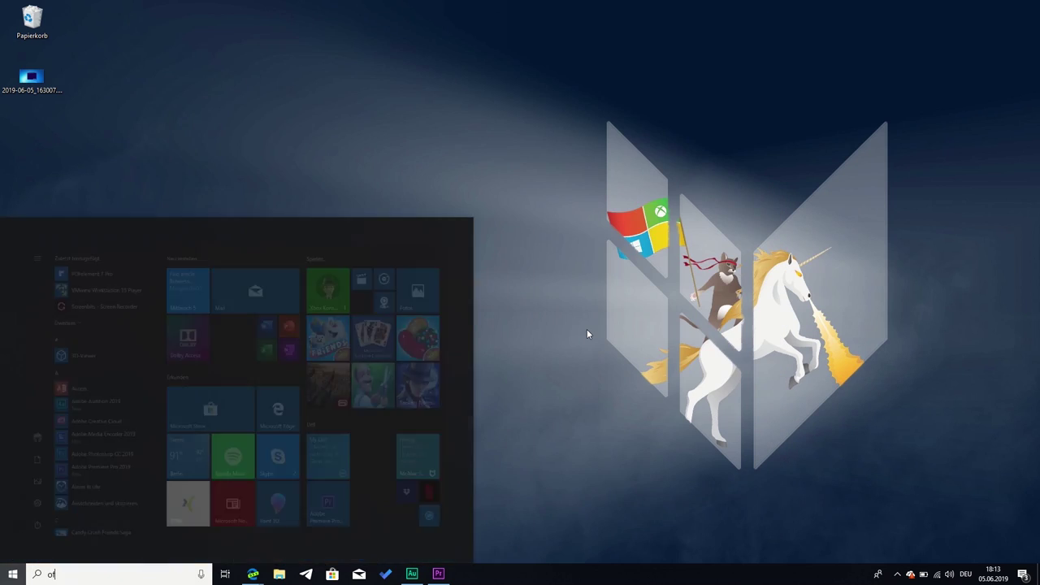
text(fice)
key(Return)
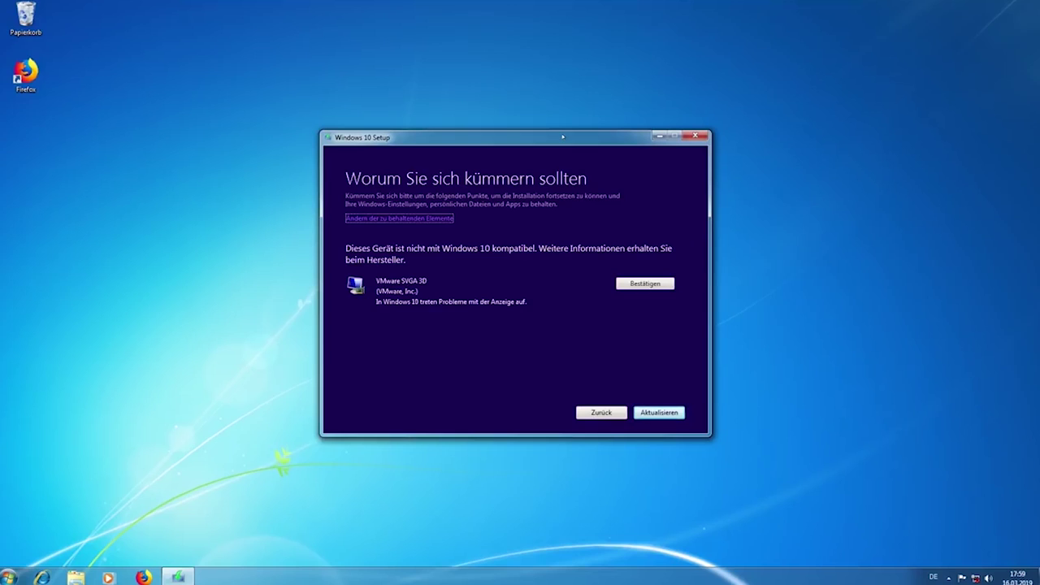
- Acknowledge the VMware SVGA 3D compatibility issue and start installing Windows 10 Pro, keeping personal files and apps
click(636, 278)
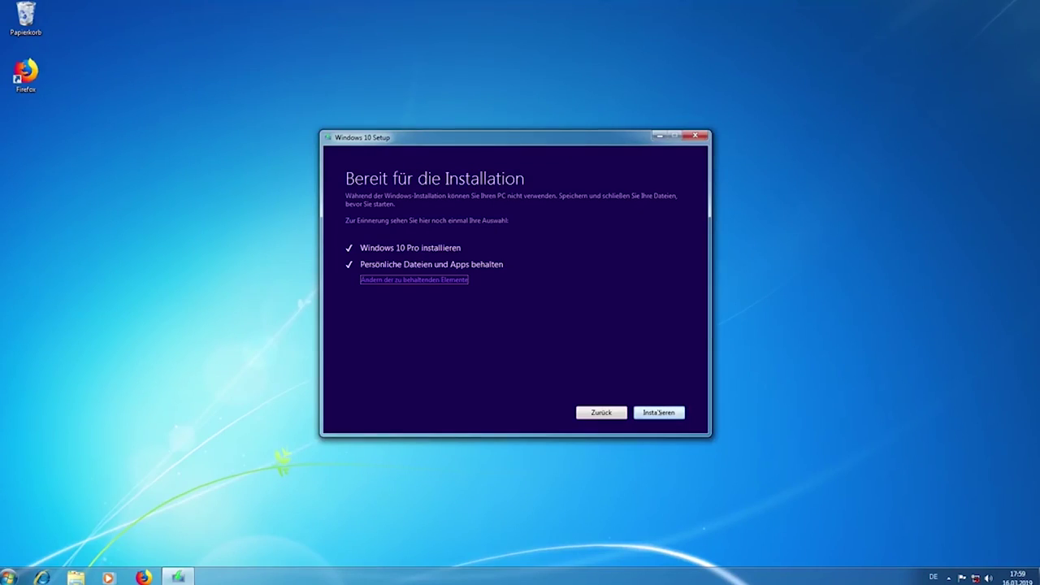
click(658, 413)
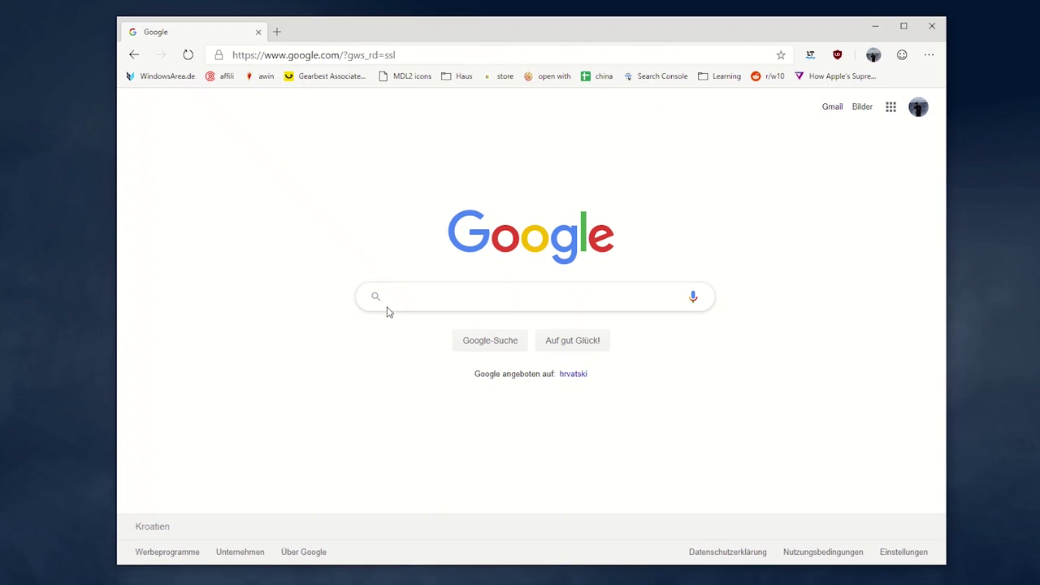
- Search Google for "windows 10 kaufen" and open the Microsoft Store result for Windows 10 Home
text(windo)
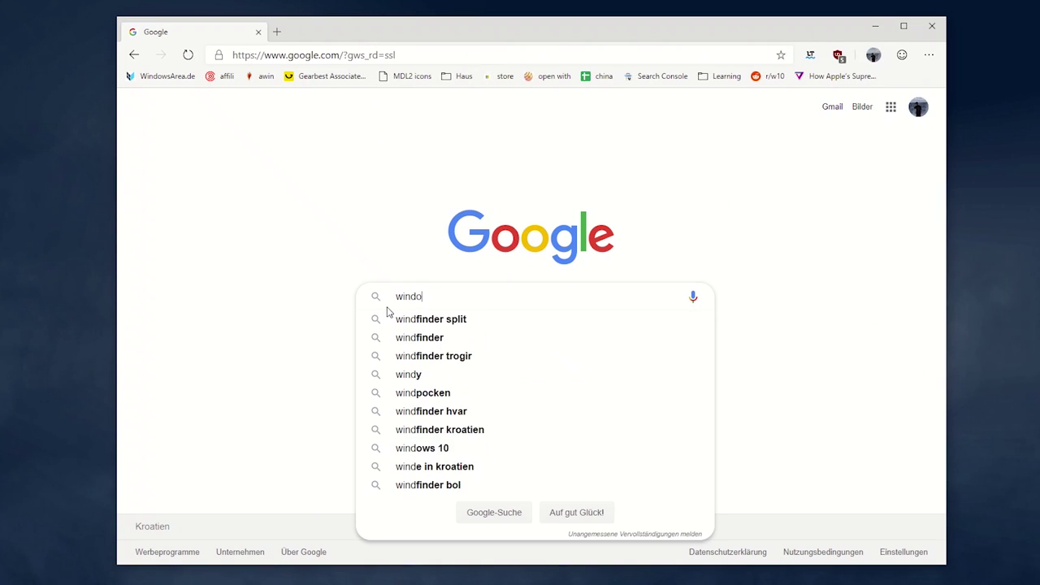
text(ws 10 kaufen)
key(Return)
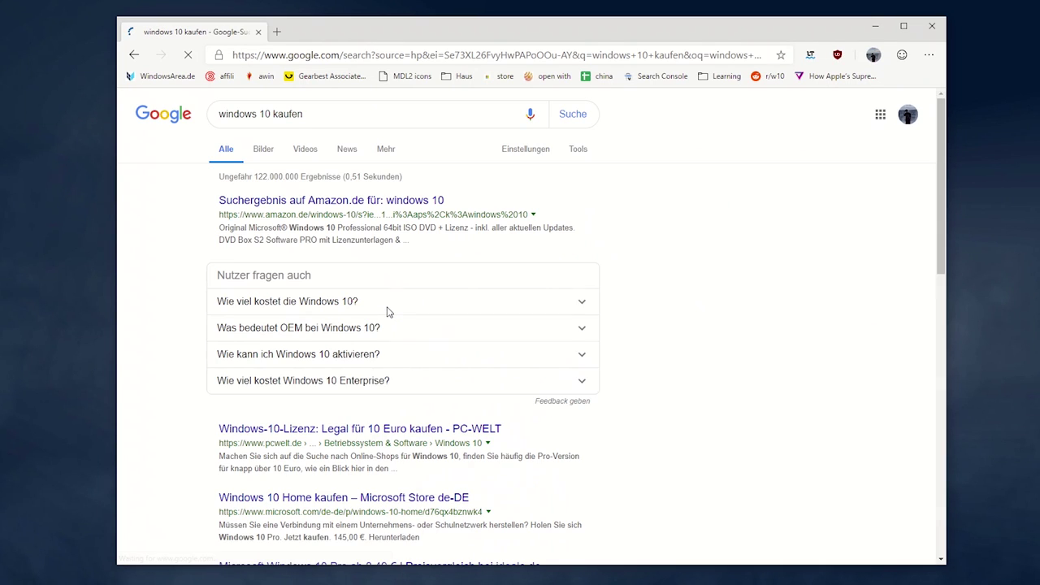
scroll(388, 312, down, 2)
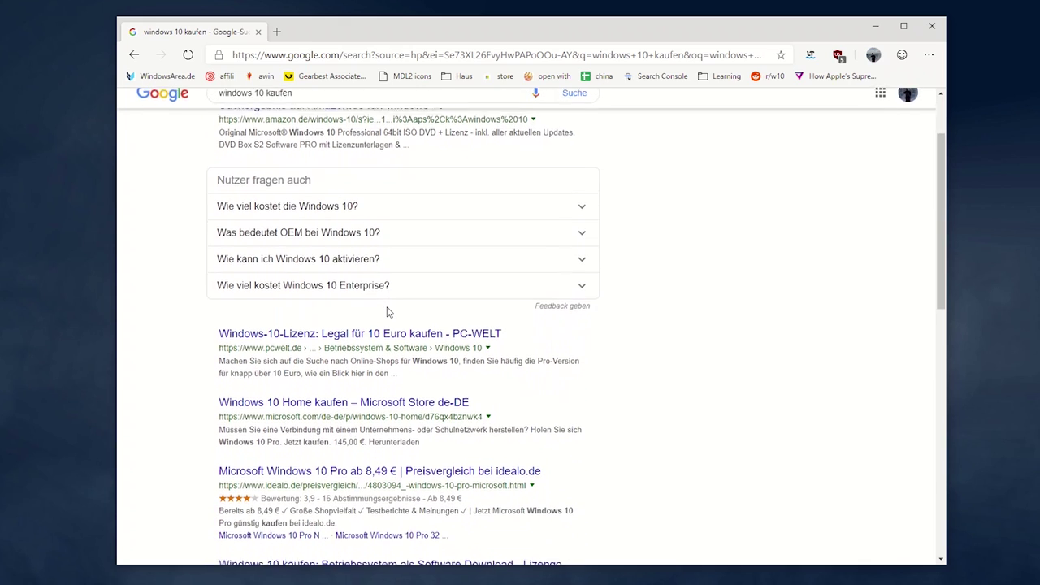
click(388, 401)
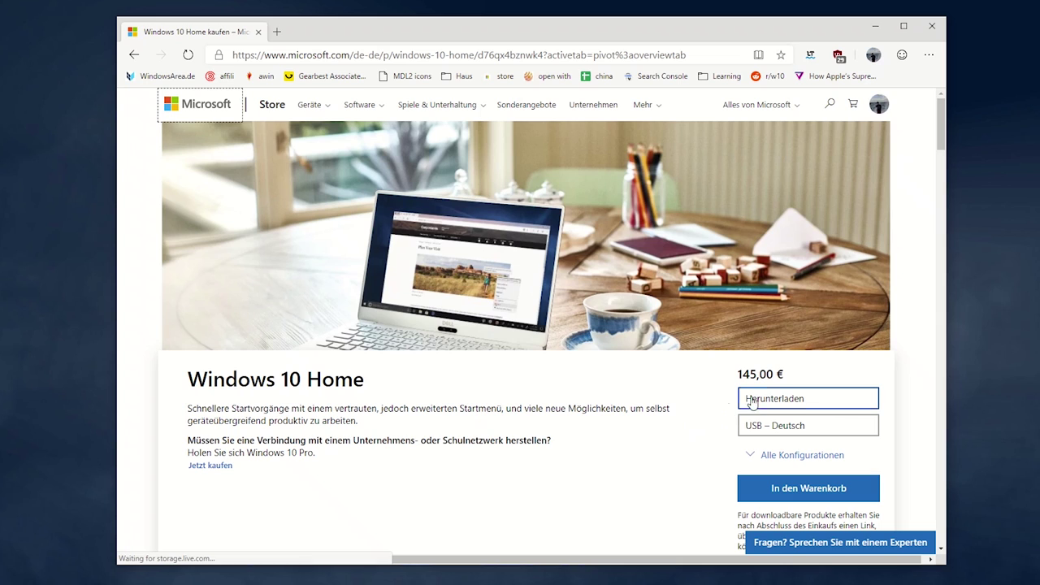
- Examine the Windows 10 Home product page, expanding all configurations and reading through the overview of features
scroll(610, 432, down, 1)
scroll(610, 432, down, 1)
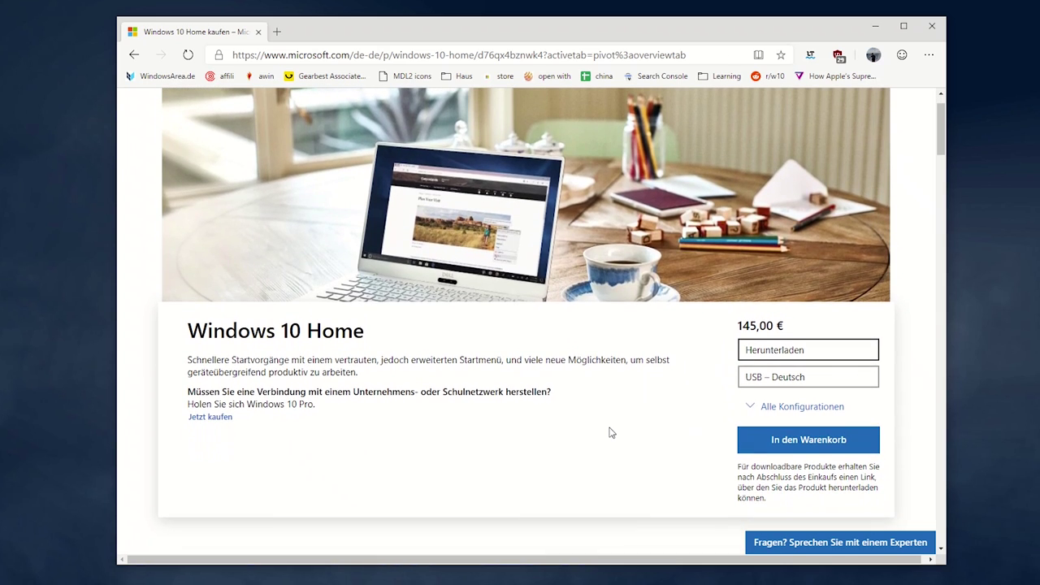
scroll(707, 408, down, 3)
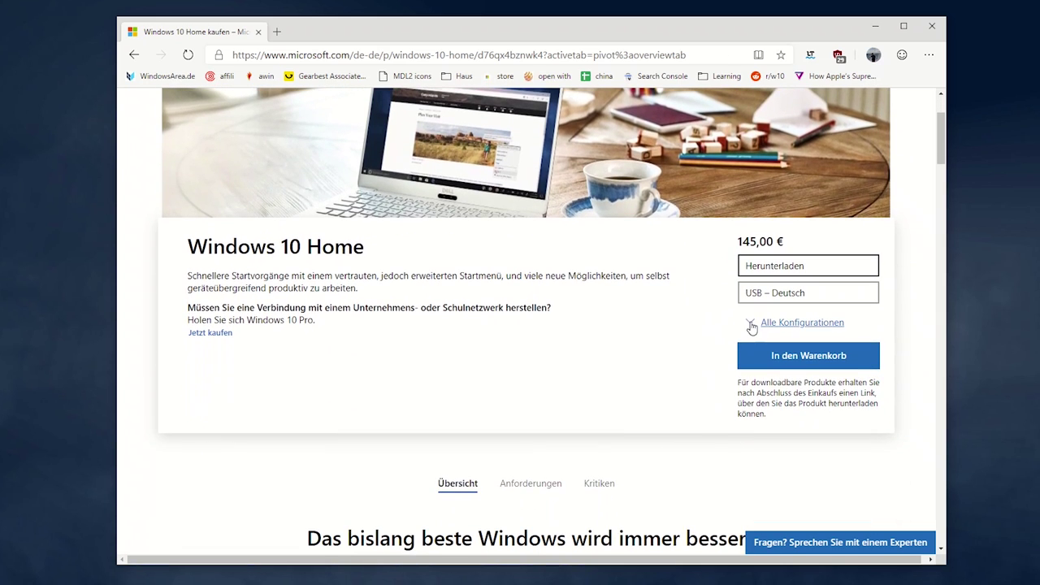
click(755, 323)
scroll(646, 401, up, 4)
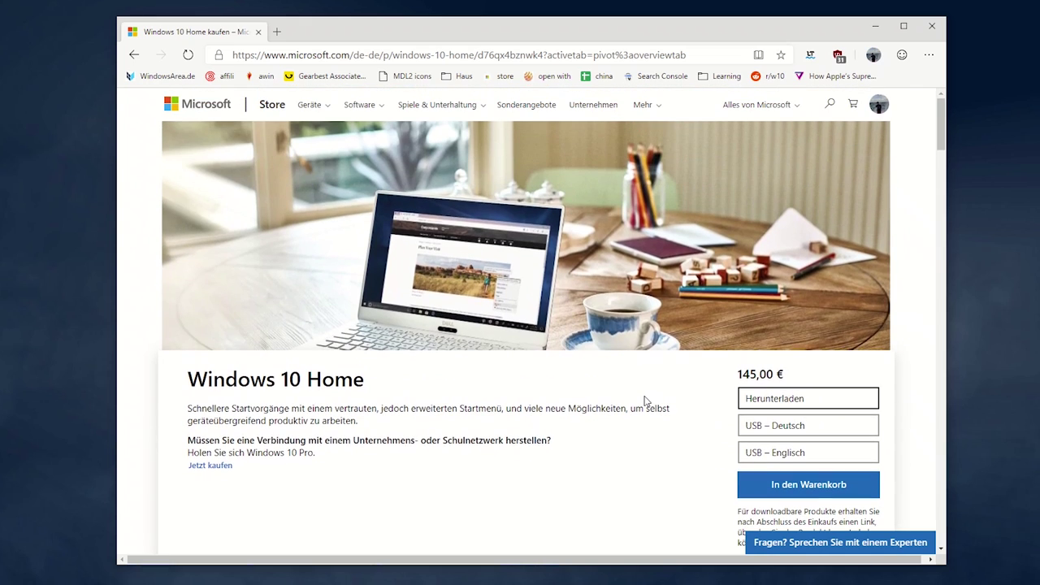
scroll(644, 401, down, 10)
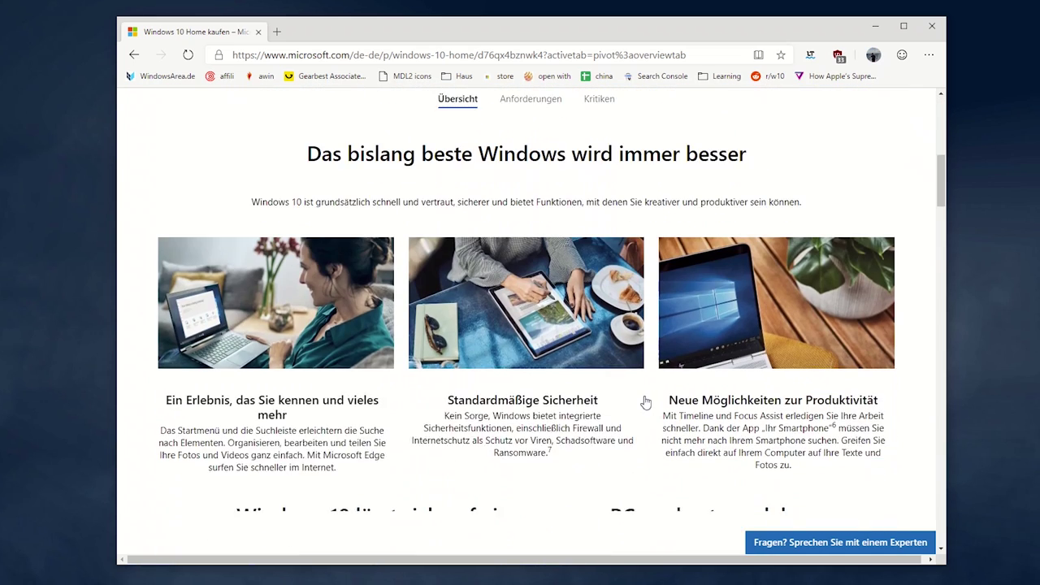
scroll(644, 400, down, 5)
scroll(644, 400, up, 15)
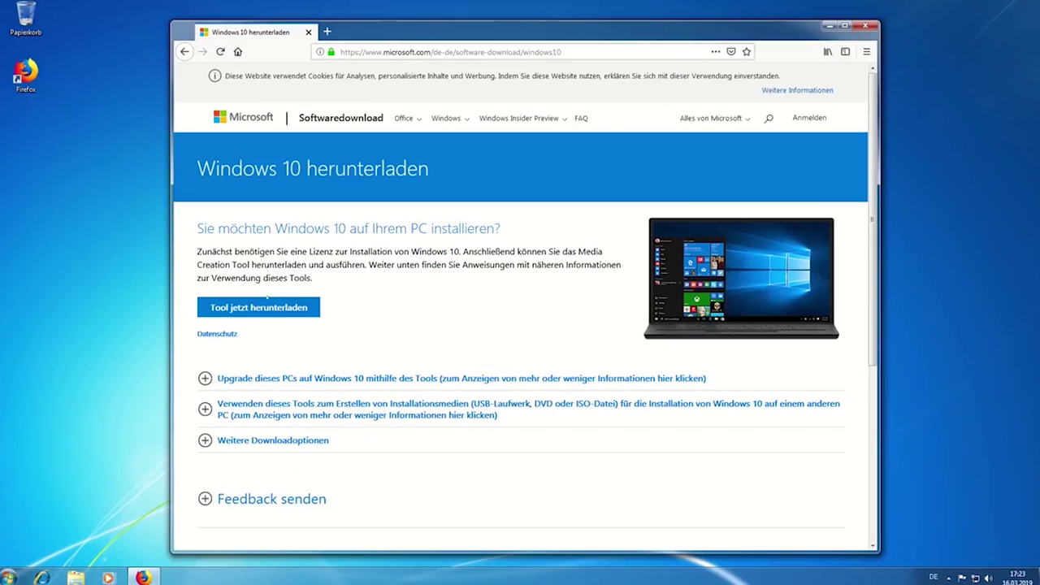
- Download the Media Creation Tool from Microsoft's Windows 10 download page in Firefox and save the file
click(249, 307)
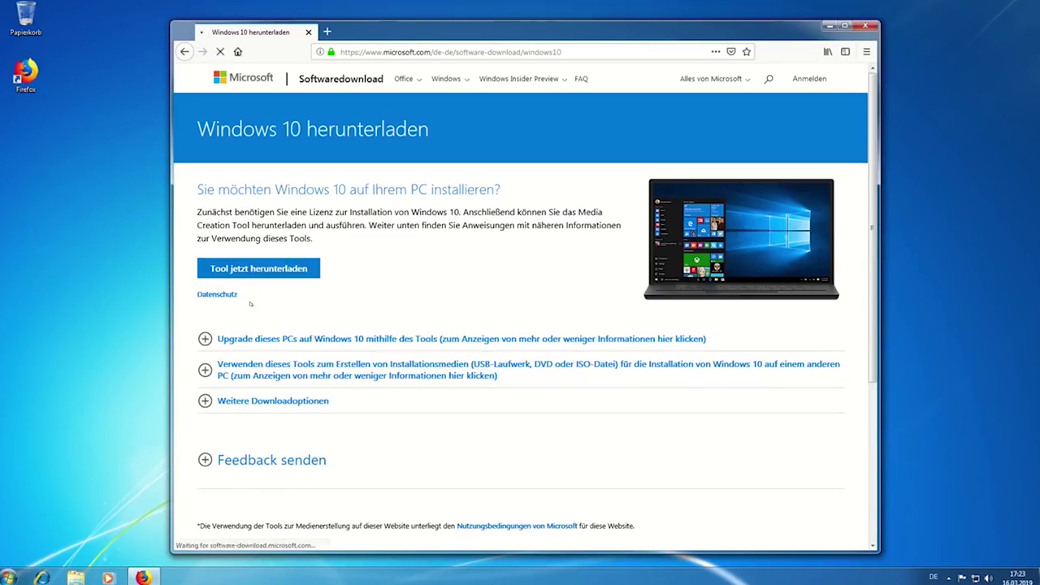
click(567, 324)
click(659, 78)
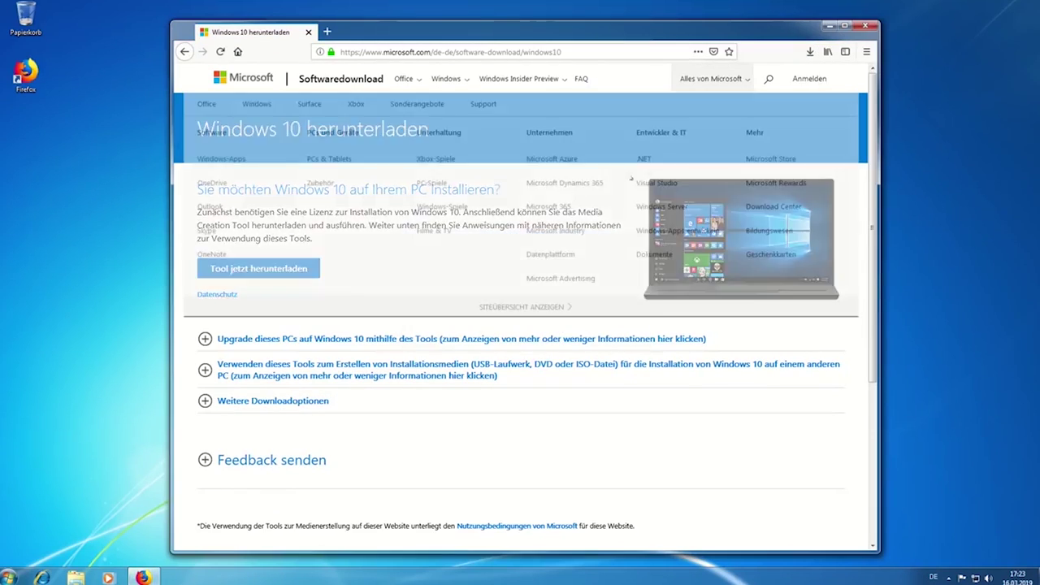